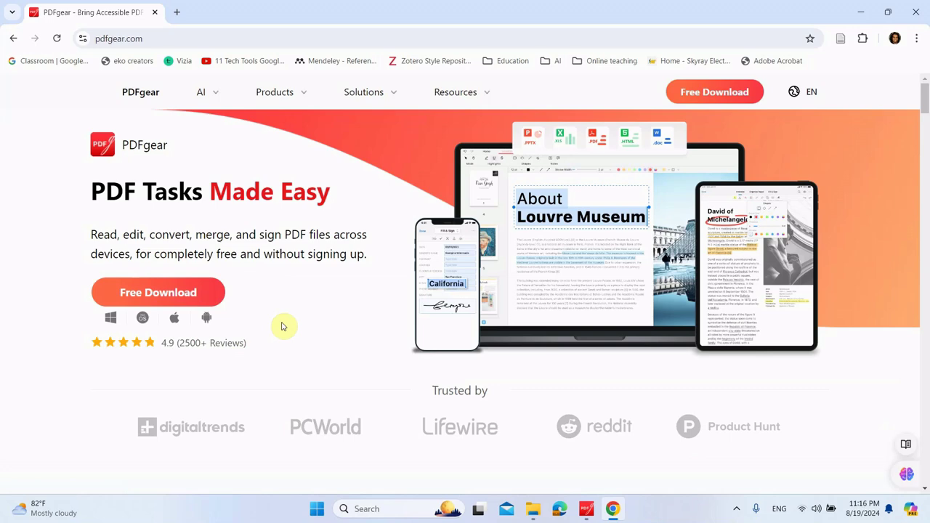
- Switch from the browser to the PDFgear application
{"action": "left_click", "coordinate": [586, 509]}
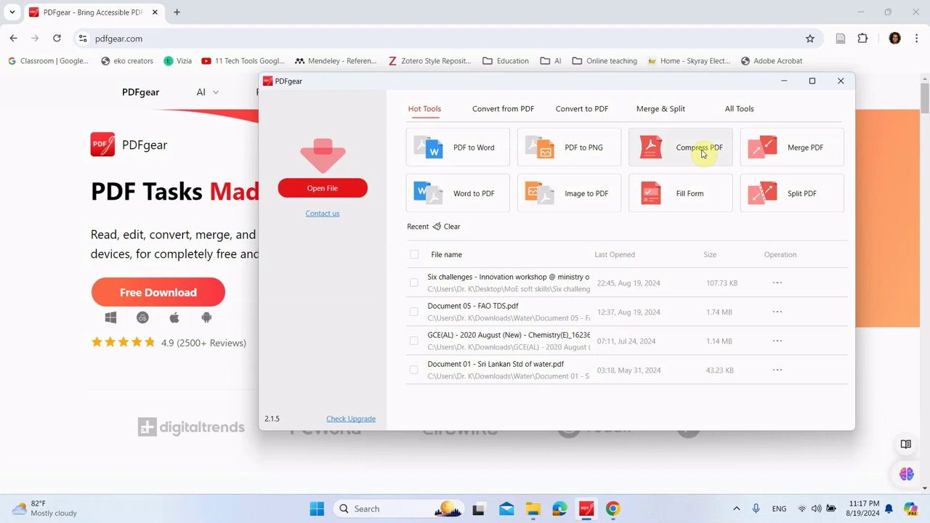
- Load d4ra02615b.pdf from the MoE soft skills folder into the Merge PDF tool
{"action": "left_click", "coordinate": [788, 152]}
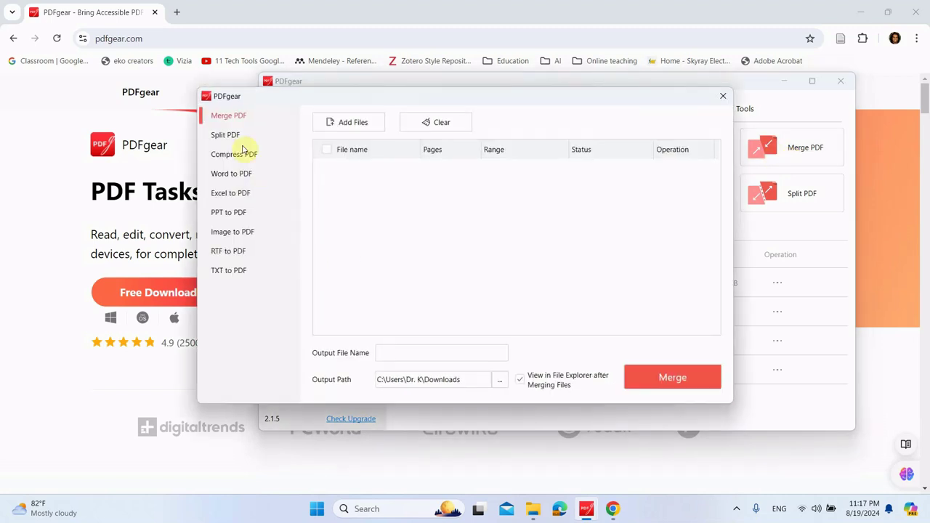
{"action": "left_click", "coordinate": [331, 124]}
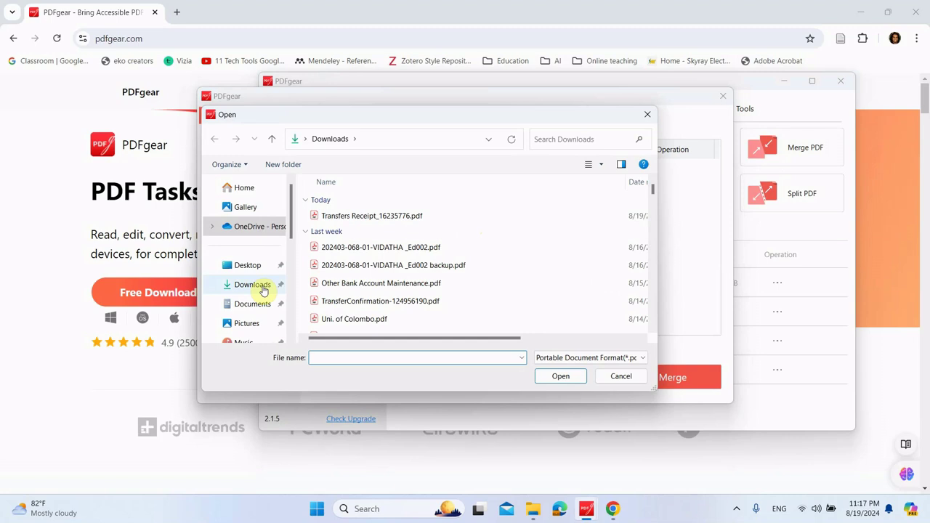
{"action": "left_click_drag", "start_coordinate": [290, 210], "coordinate": [287, 260]}
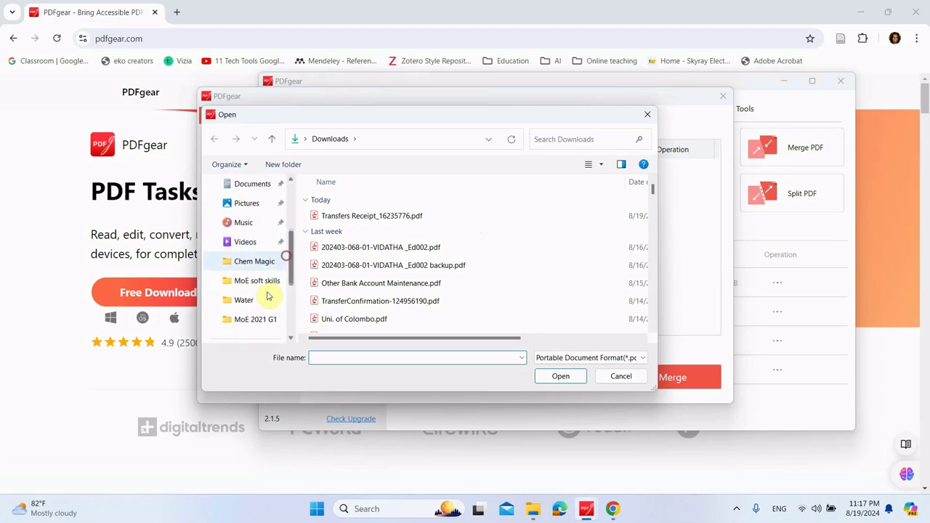
{"action": "scroll", "coordinate": [266, 322], "scroll_direction": "down", "scroll_amount": 1}
{"action": "left_click", "coordinate": [266, 282]}
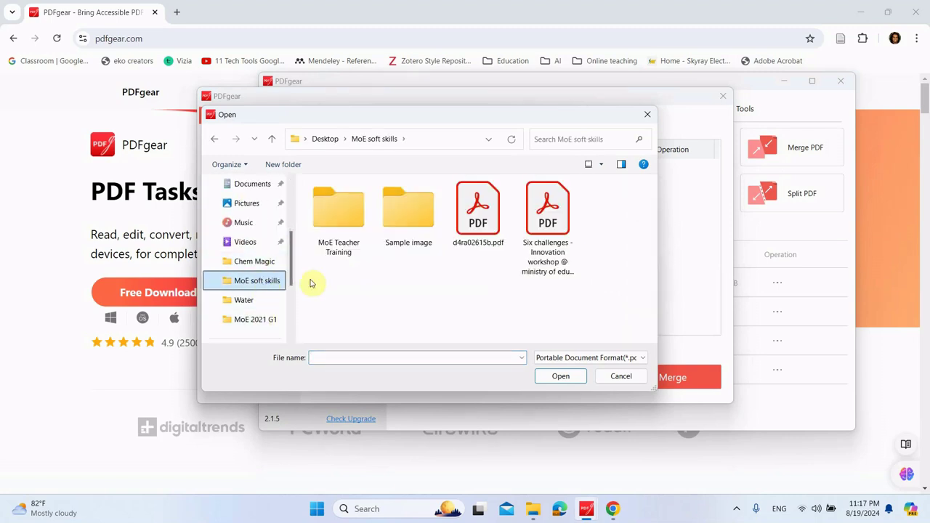
{"action": "left_click", "coordinate": [480, 218]}
{"action": "left_click", "coordinate": [560, 377]}
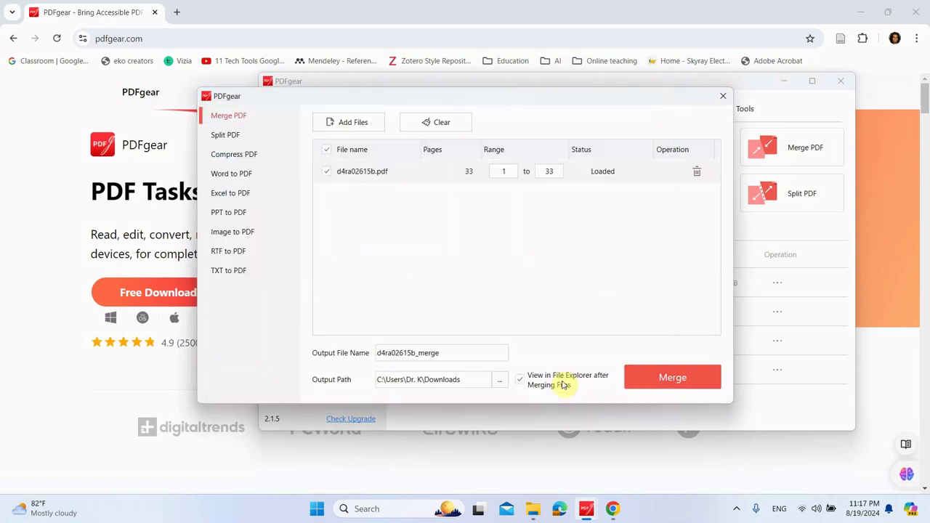
- Add the Six challenges workshop PDF to the merge list and close the merge tool without merging
{"action": "left_click", "coordinate": [356, 122]}
{"action": "left_click", "coordinate": [549, 212]}
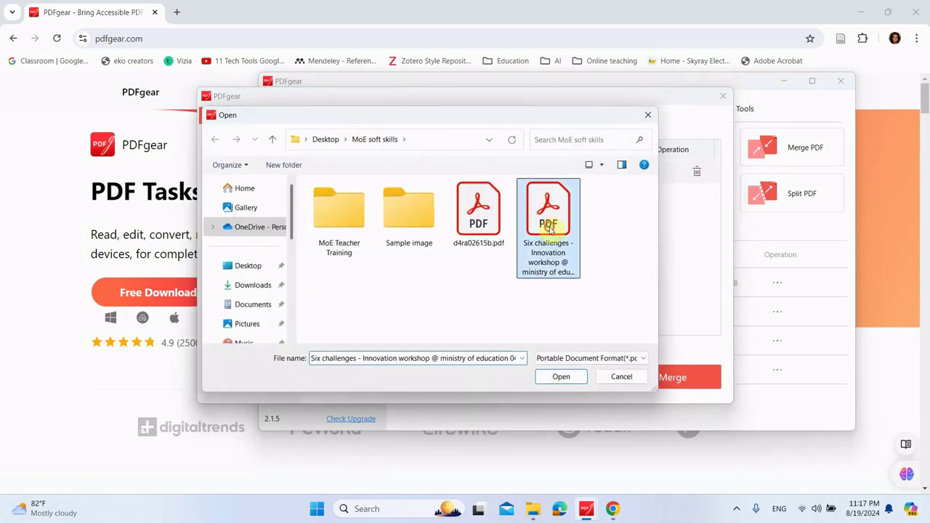
{"action": "left_click", "coordinate": [560, 377]}
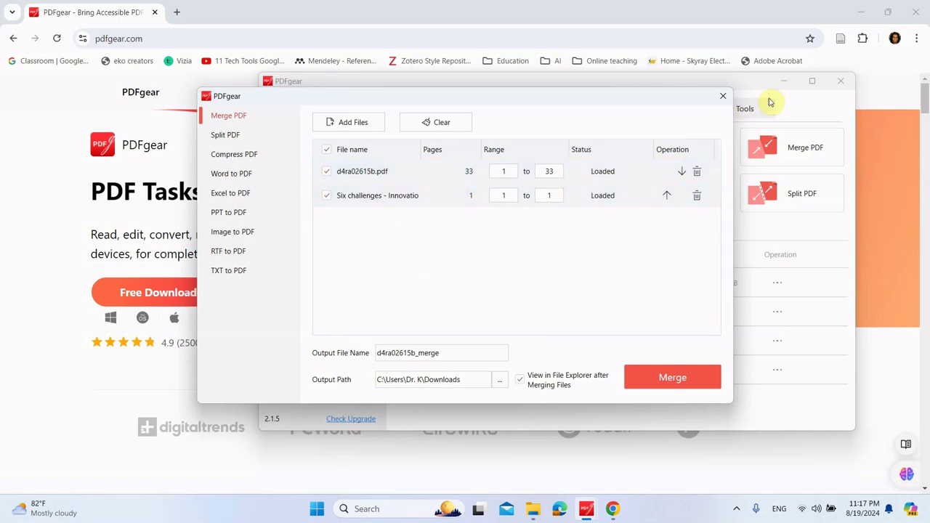
{"action": "left_click", "coordinate": [723, 96]}
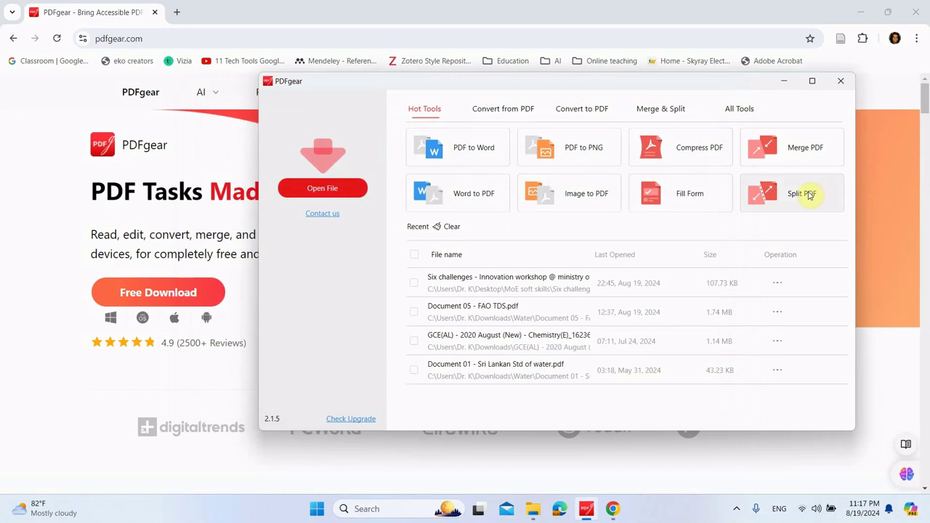
- Load d4ra02615b.pdf into the Split PDF tool, go to its custom page range, and close the tool without splitting
{"action": "left_click", "coordinate": [809, 193]}
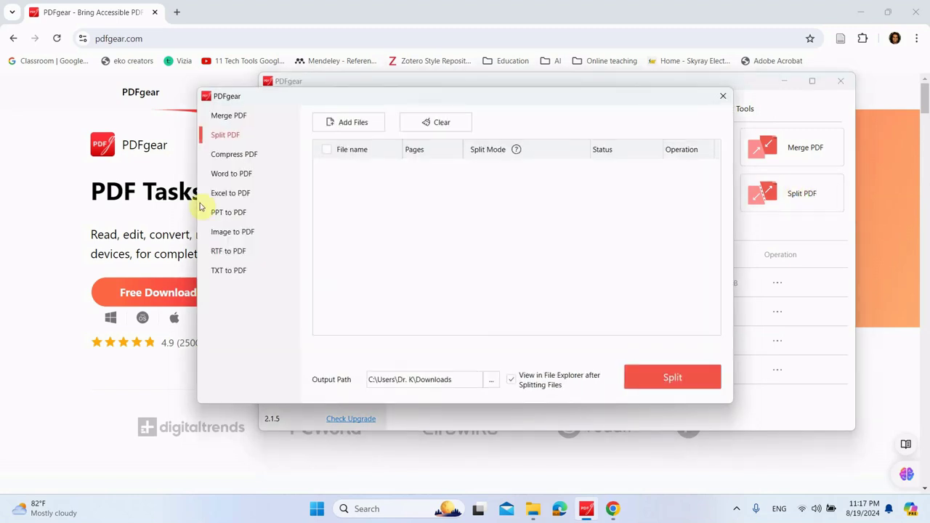
{"action": "left_click", "coordinate": [348, 122]}
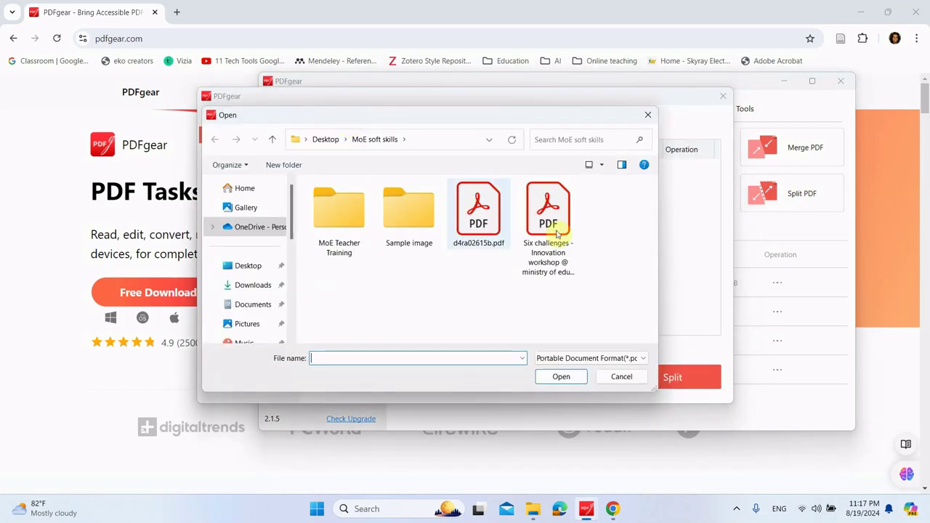
{"action": "left_click", "coordinate": [478, 215]}
{"action": "left_click", "coordinate": [561, 377]}
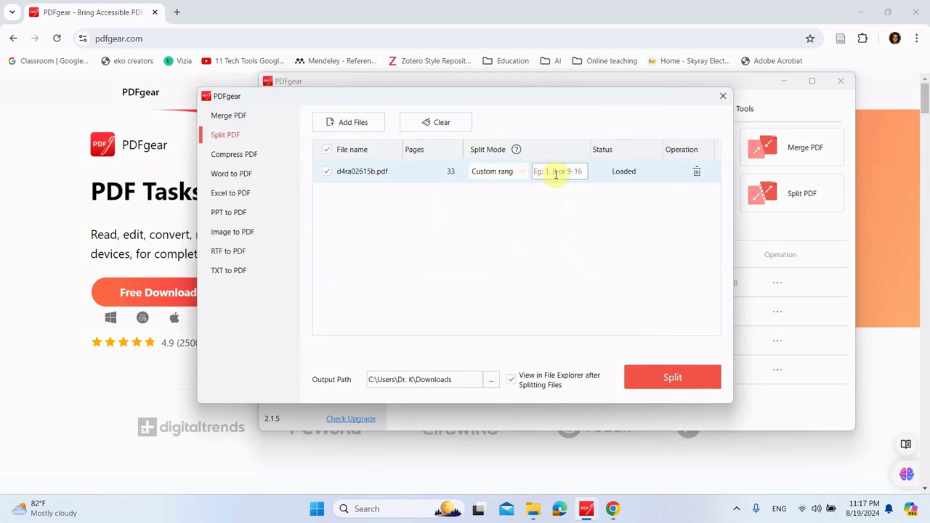
{"action": "left_click", "coordinate": [555, 173]}
{"action": "left_click", "coordinate": [723, 96]}
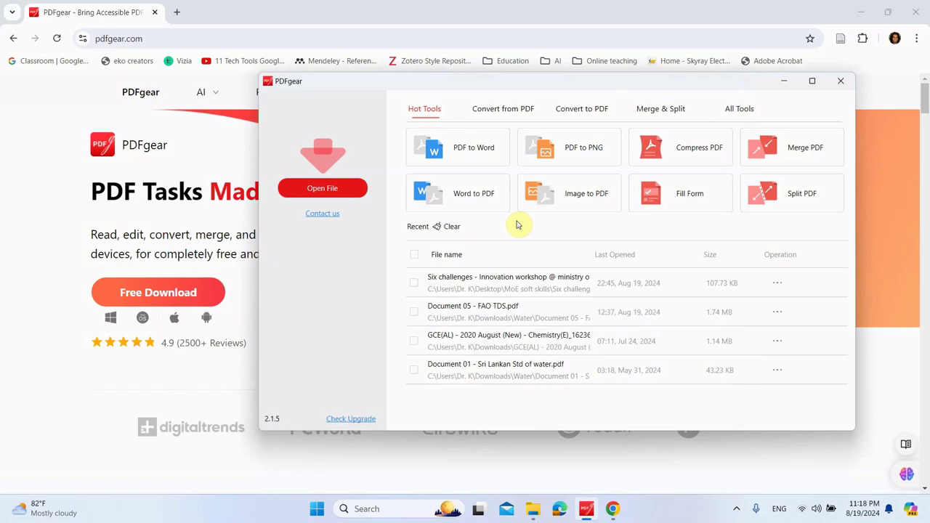
- Open the Six challenges workshop PDF from the MoE soft skills folder and decline making PDFgear the default PDF program
{"action": "left_click", "coordinate": [335, 189]}
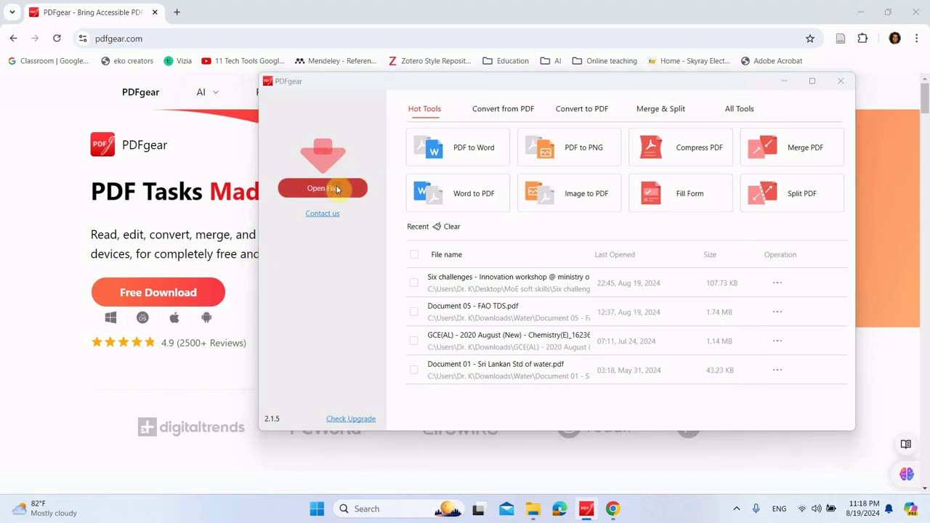
{"action": "left_click", "coordinate": [608, 199]}
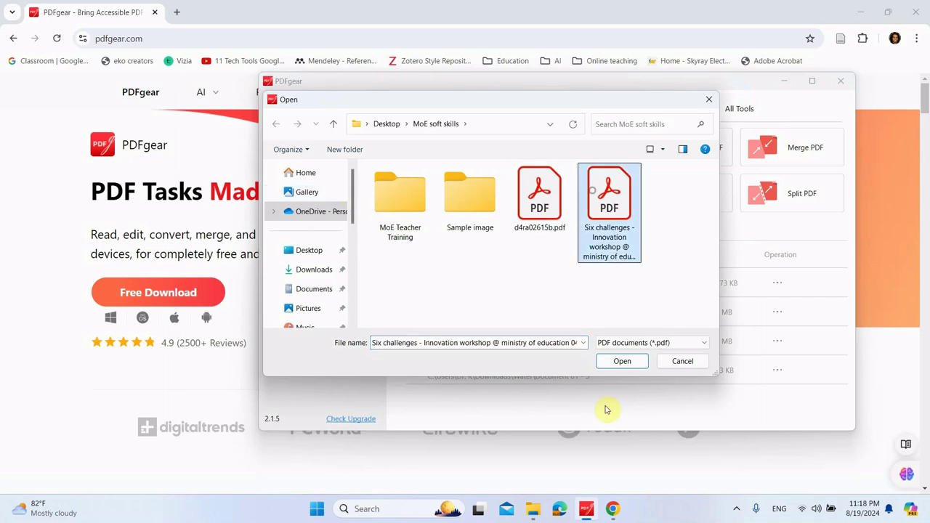
{"action": "left_click", "coordinate": [621, 363]}
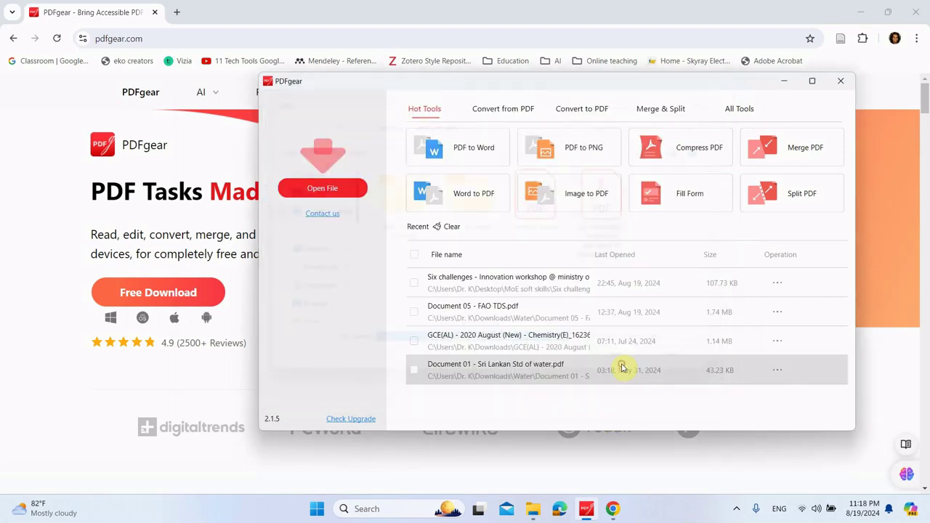
{"action": "left_click", "coordinate": [654, 294]}
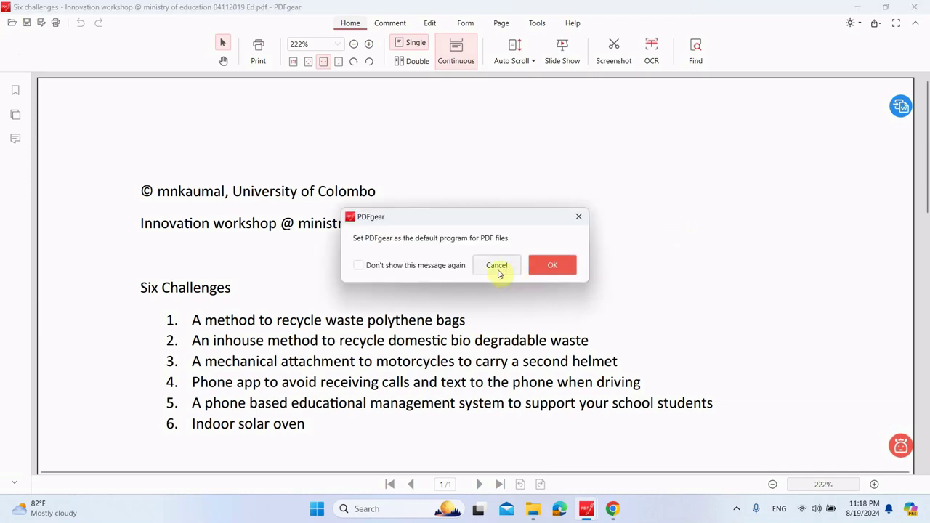
{"action": "left_click", "coordinate": [496, 267]}
- Try deleting the word "Colombo" from the document's first line with Edit Text, and exit editing without keeping the change
{"action": "left_click", "coordinate": [430, 24]}
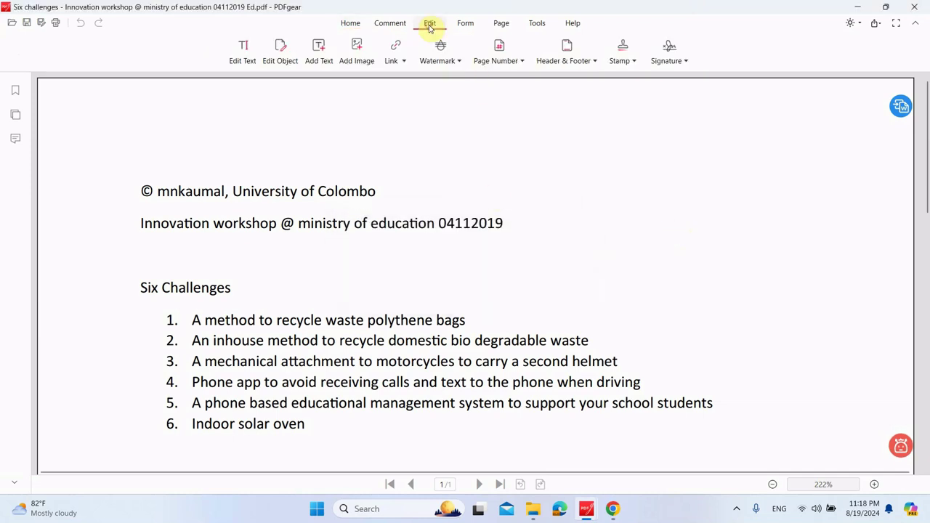
{"action": "left_click", "coordinate": [243, 51]}
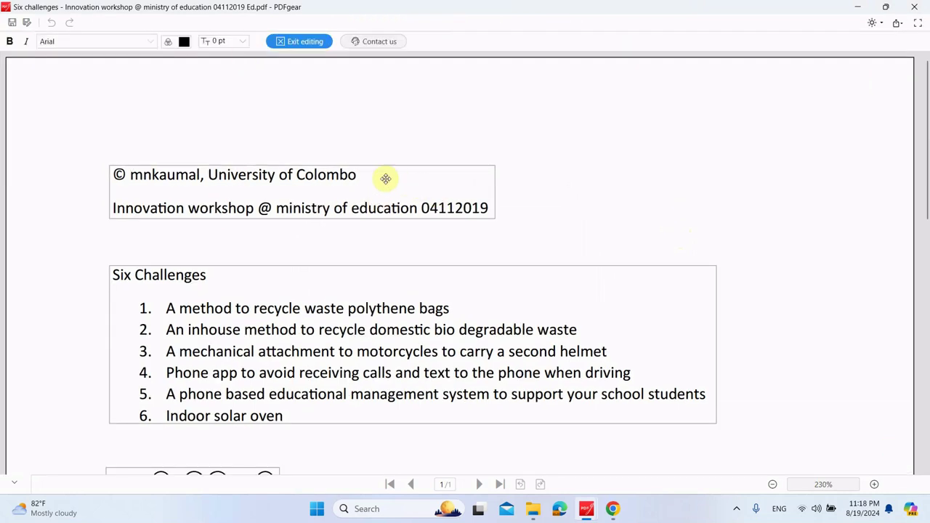
{"action": "left_click", "coordinate": [356, 175]}
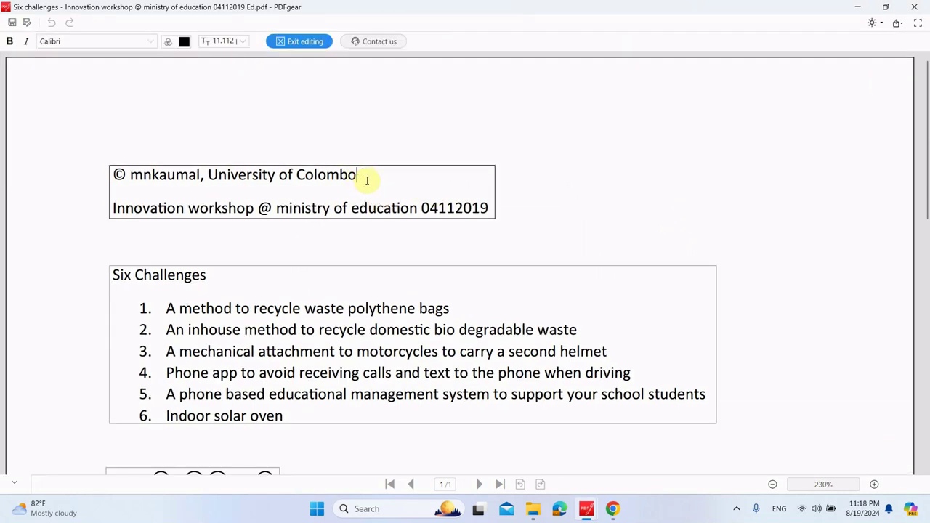
{"action": "key", "text": "BackSpace"}
{"action": "key", "text": "BackSpace"}
{"action": "key", "text": "BackSpace"}
{"action": "key", "text": "BackSpace"}
{"action": "key", "text": "BackSpace"}
{"action": "key", "text": "BackSpace"}
{"action": "key", "text": "BackSpace"}
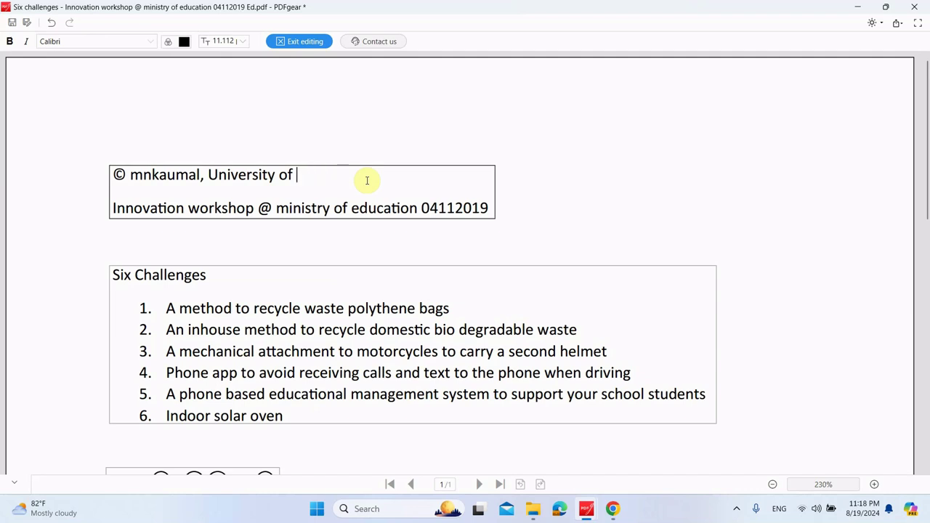
{"action": "left_click", "coordinate": [318, 42]}
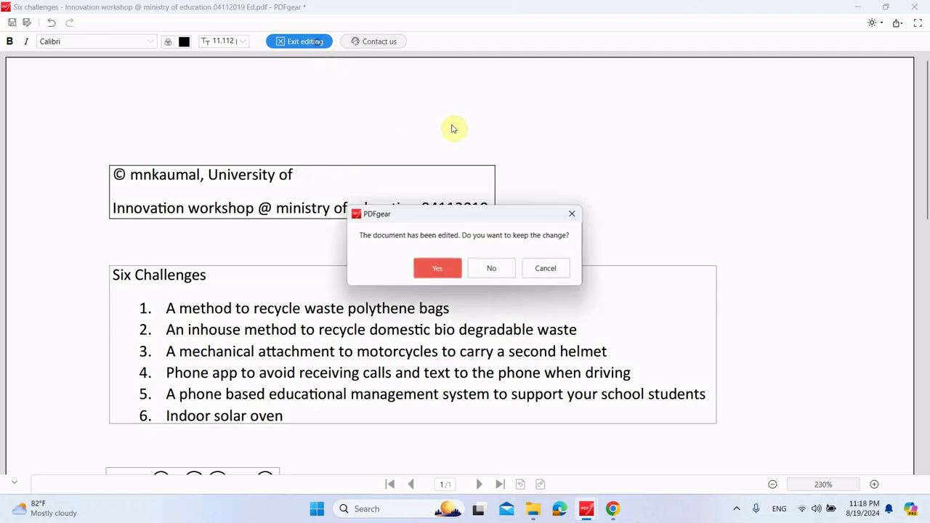
{"action": "left_click", "coordinate": [497, 266]}
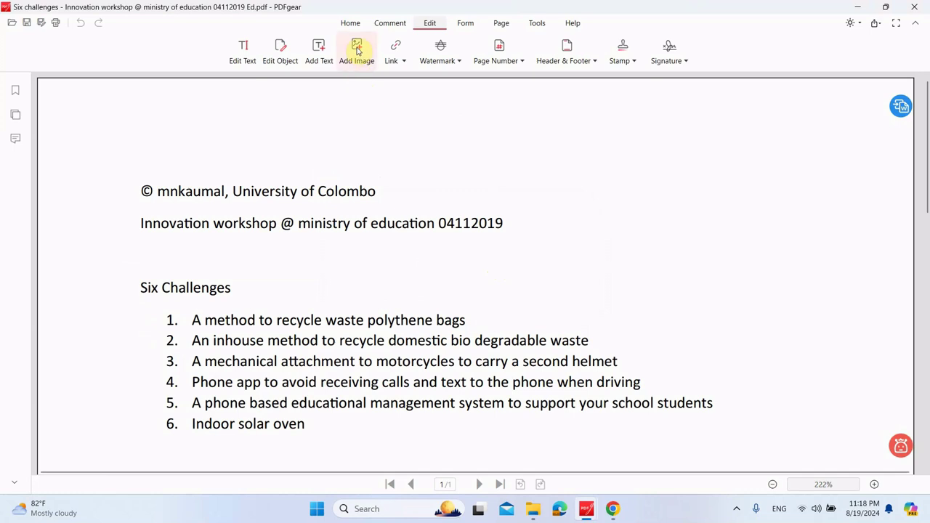
- Add a text box reading "add" in the blank area between the workshop title and the challenge list, and exit editing
{"action": "left_click", "coordinate": [323, 51]}
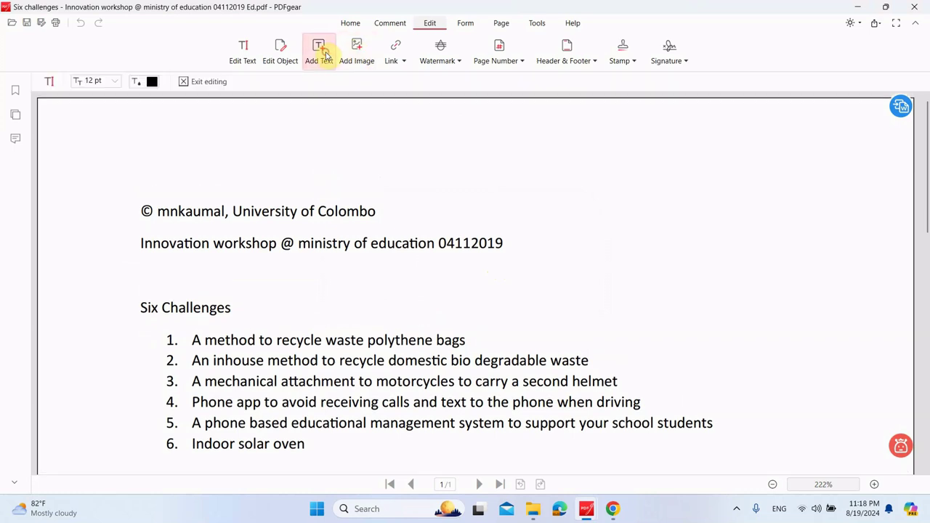
{"action": "left_click", "coordinate": [506, 287]}
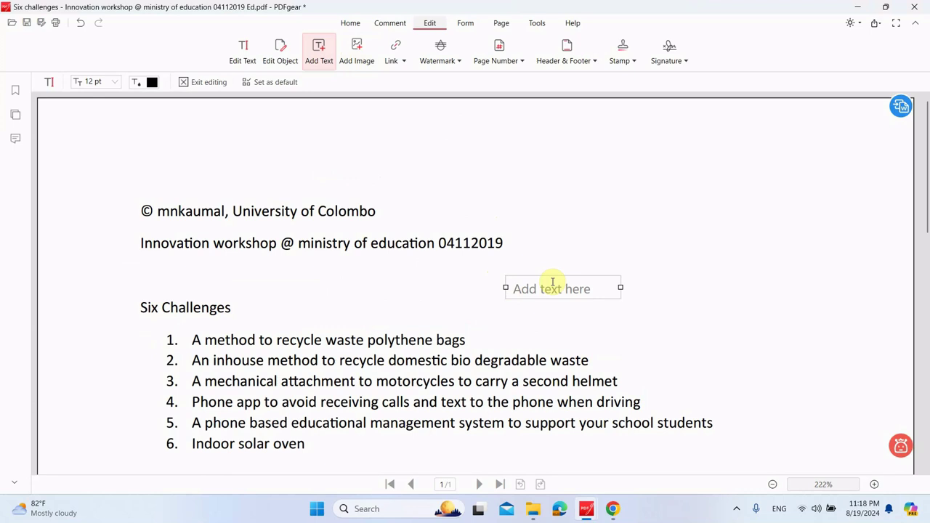
{"action": "type", "text": "add"}
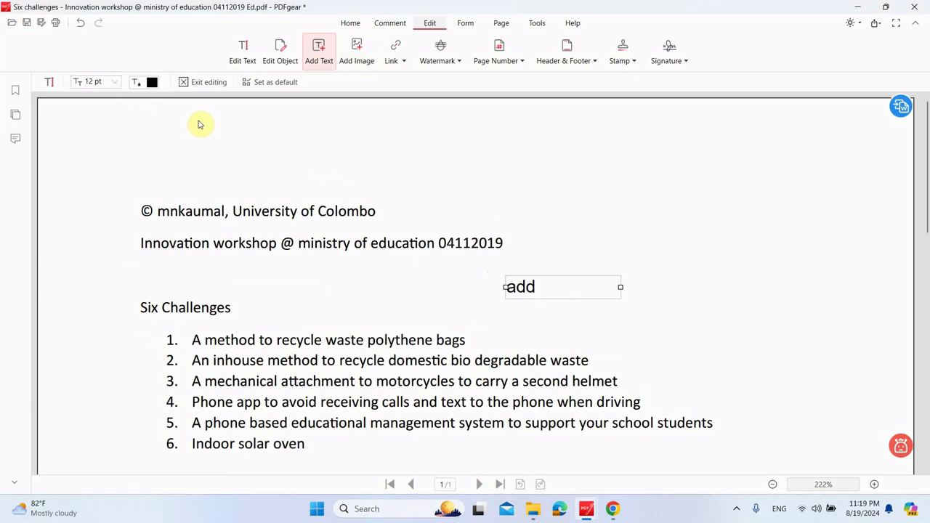
{"action": "left_click", "coordinate": [205, 82]}
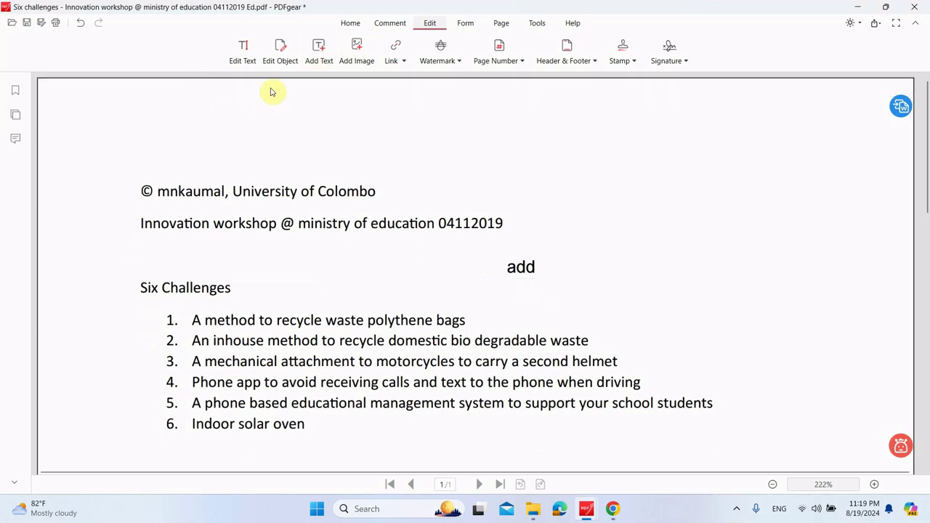
- Load sig news Ed for sin.png as a picture signature and cancel the signature creation
{"action": "left_click", "coordinate": [669, 58]}
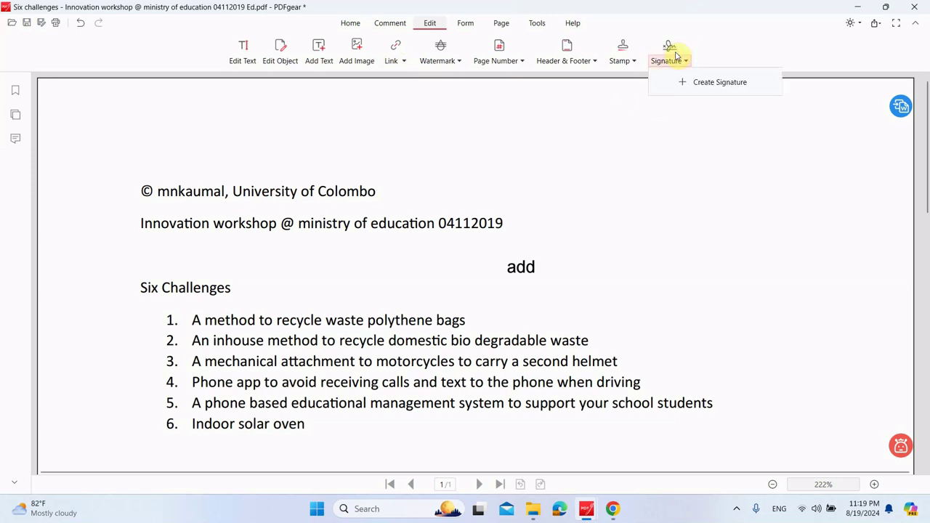
{"action": "left_click", "coordinate": [720, 83]}
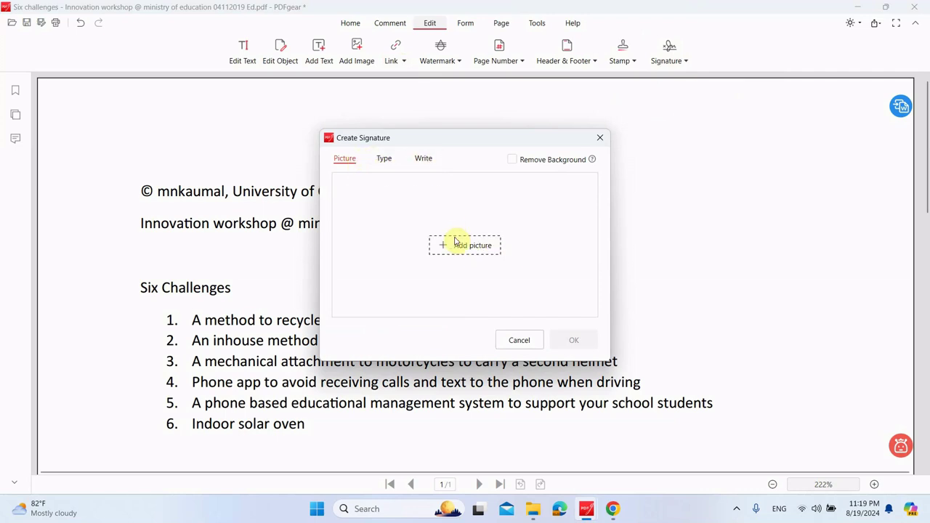
{"action": "left_click", "coordinate": [466, 255]}
{"action": "left_click", "coordinate": [649, 297]}
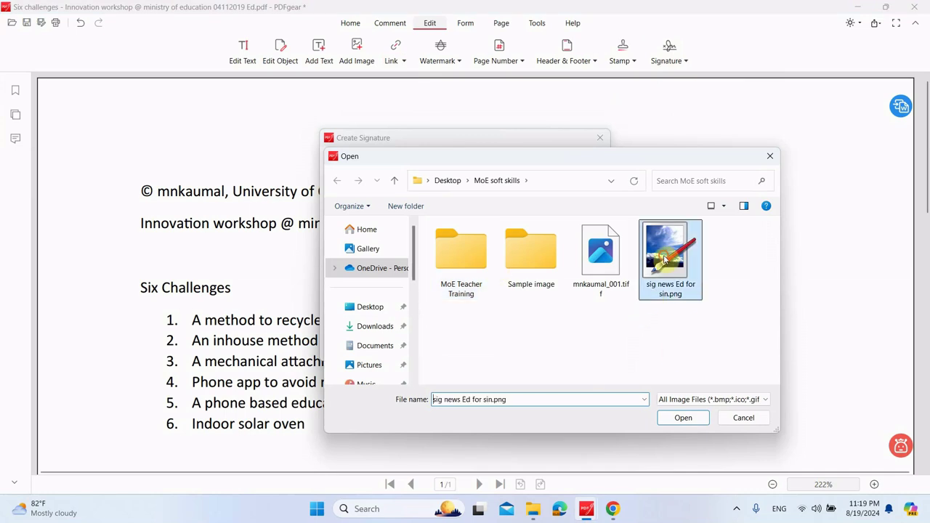
{"action": "left_click", "coordinate": [682, 419]}
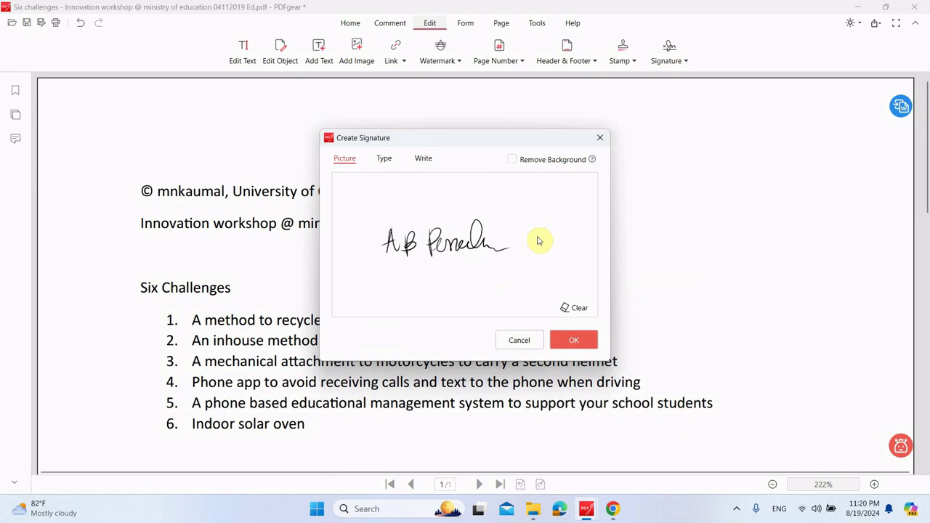
{"action": "left_click", "coordinate": [534, 341]}
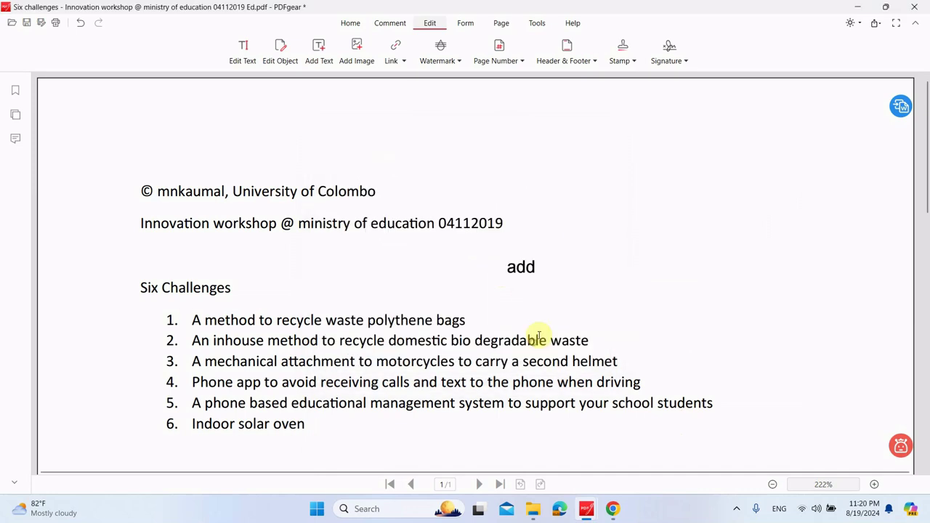